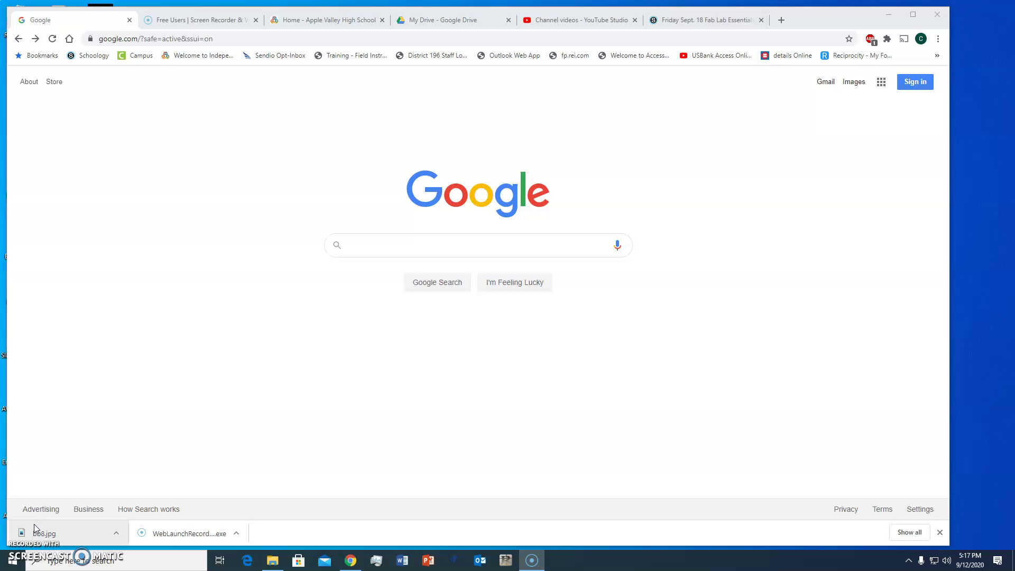
# - Search Google for "bb8 black silhouette jpeg" and show the image results
pyautogui.click(423, 250)
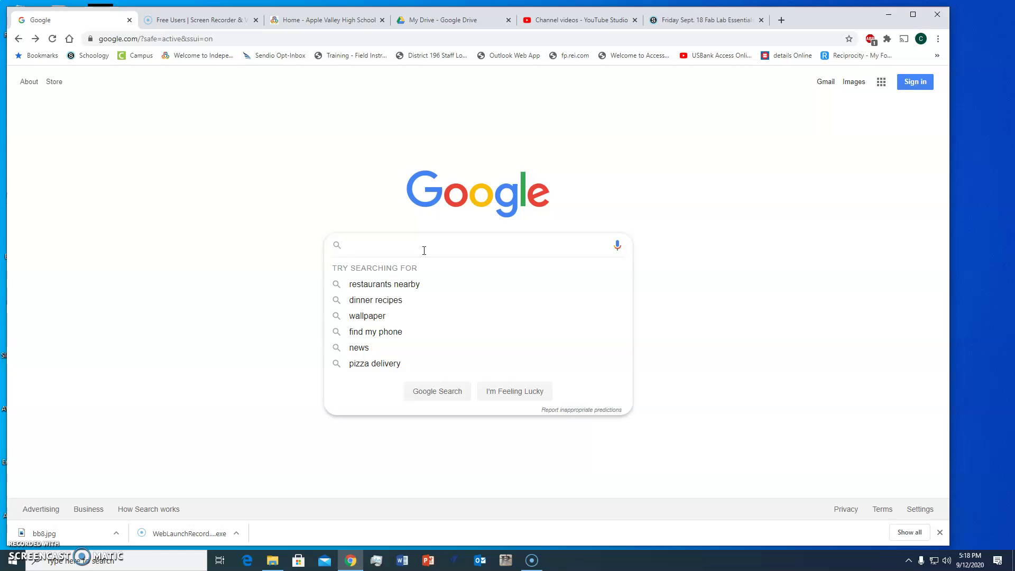
pyautogui.write('bb')
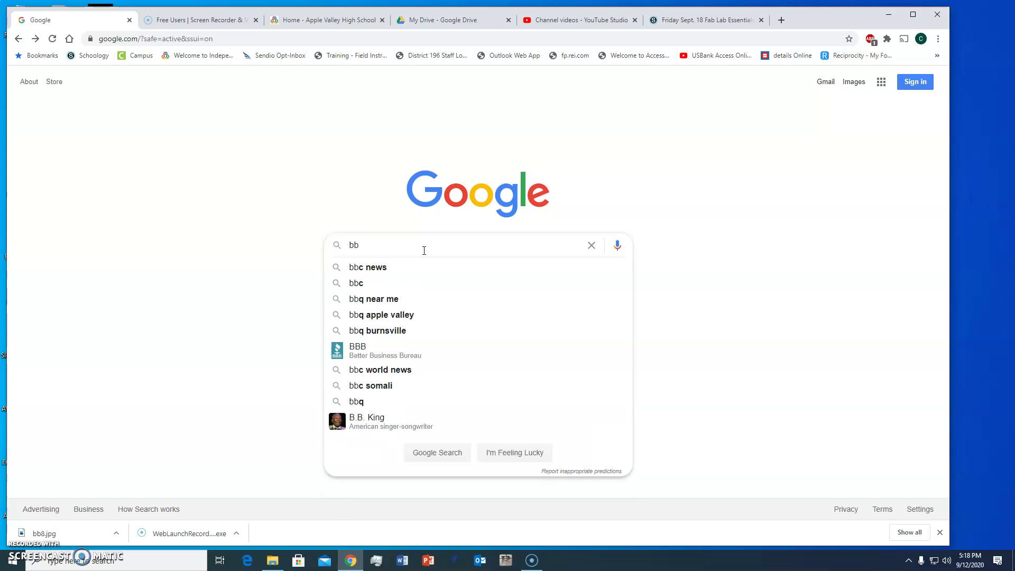
pyautogui.write('8 blac')
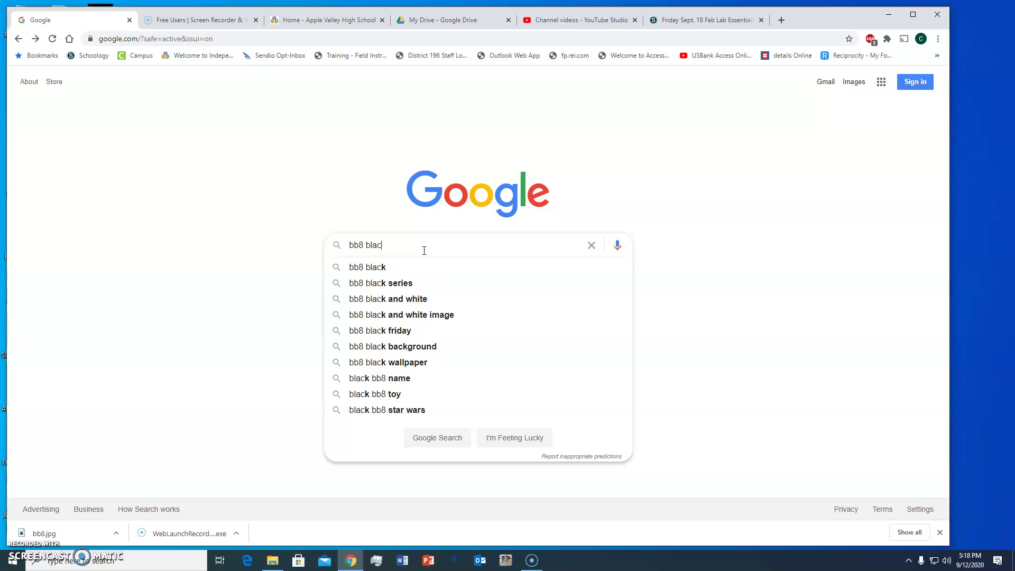
pyautogui.write('k ')
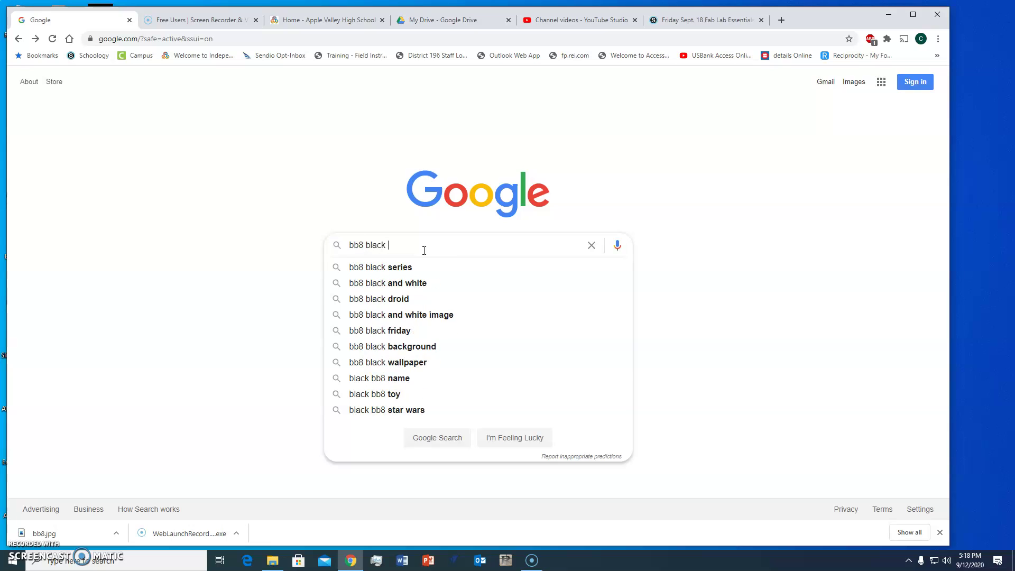
pyautogui.write('sil')
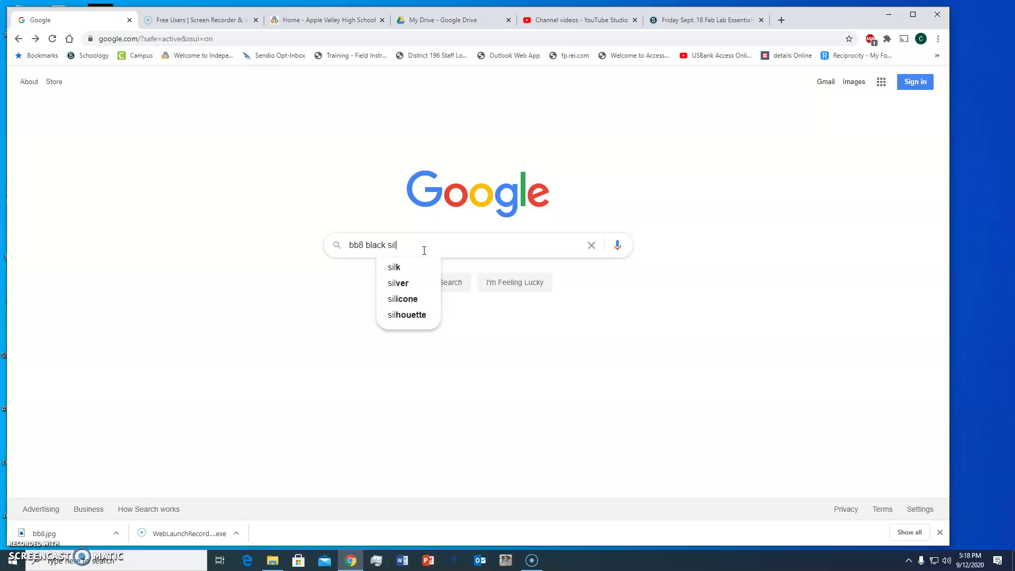
pyautogui.write('houewtte')
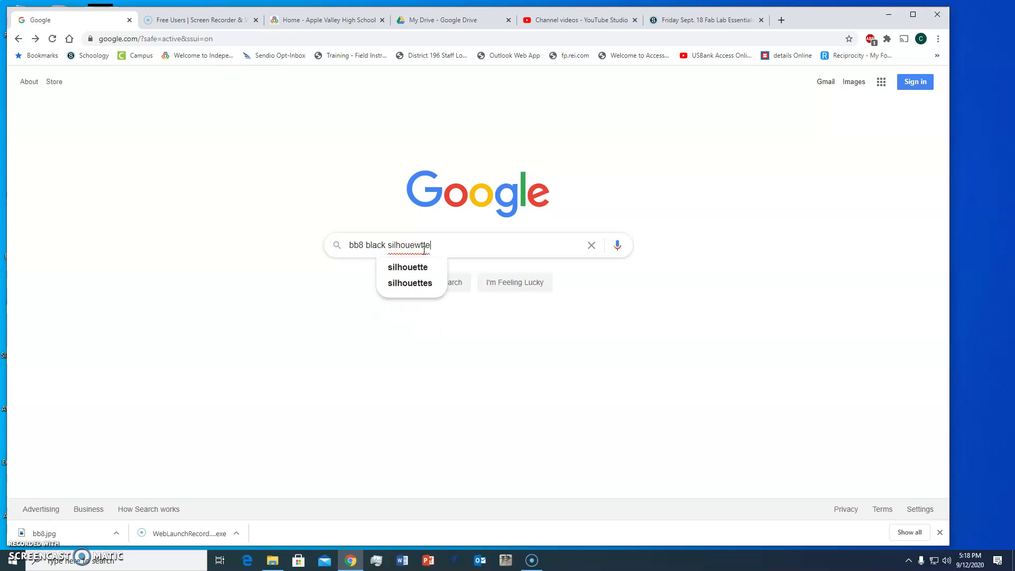
pyautogui.write(' jpeg')
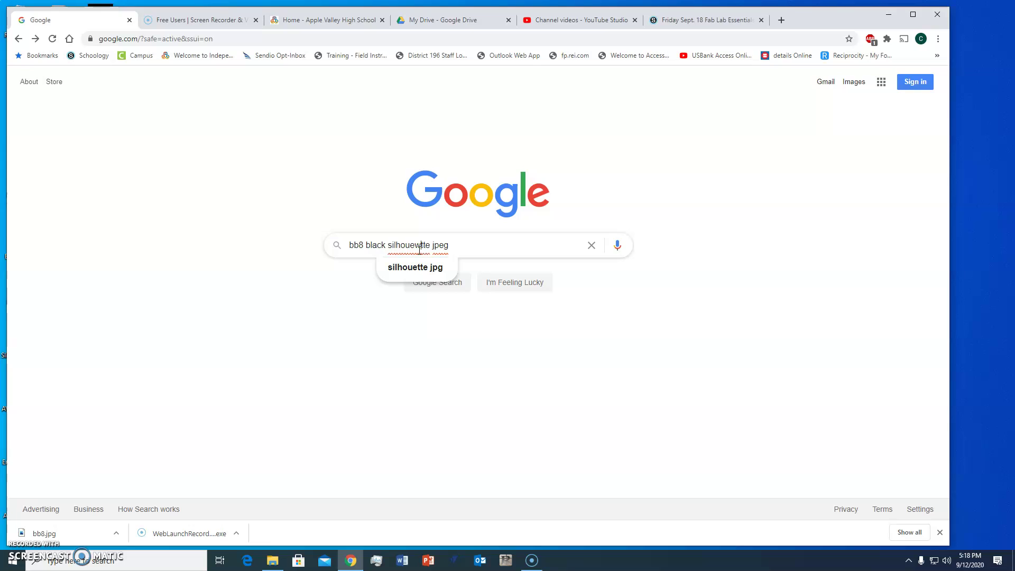
pyautogui.click(423, 267)
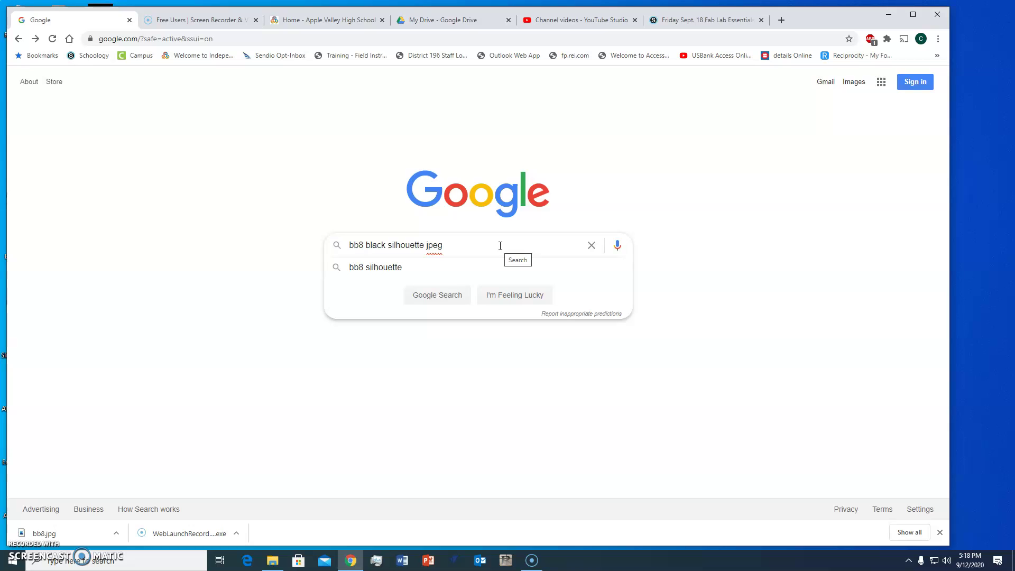
pyautogui.press('Return')
pyautogui.click(544, 313)
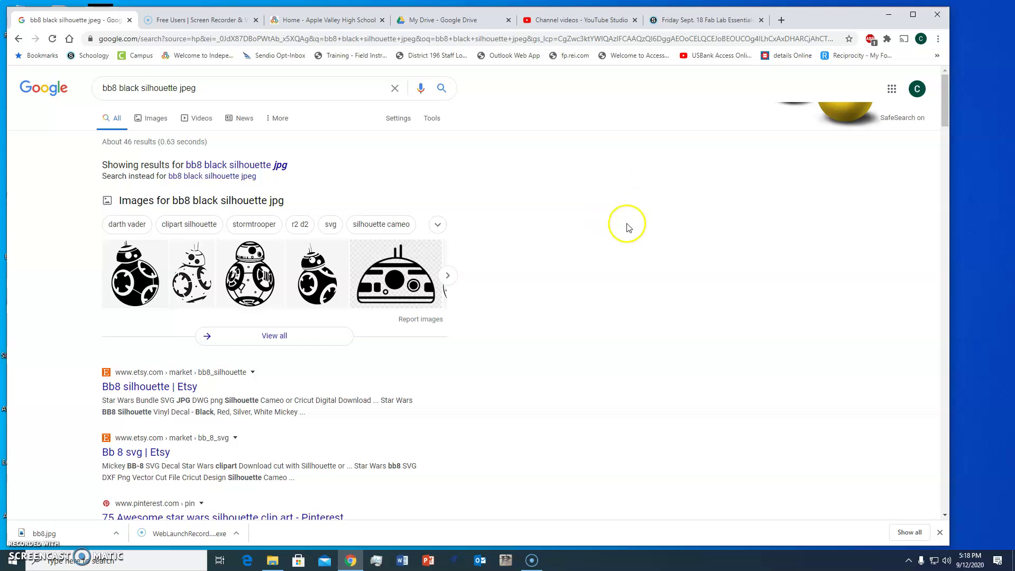
pyautogui.click(163, 120)
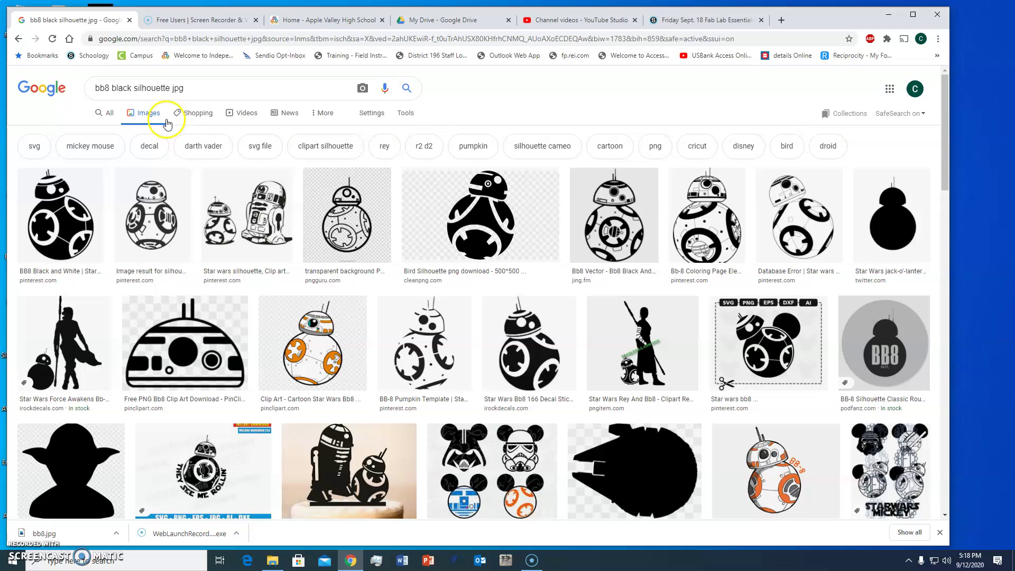
# - Open the first black-and-white BB8 result and save its image to the Desktop as a JPEG named bb8
pyautogui.click(581, 219)
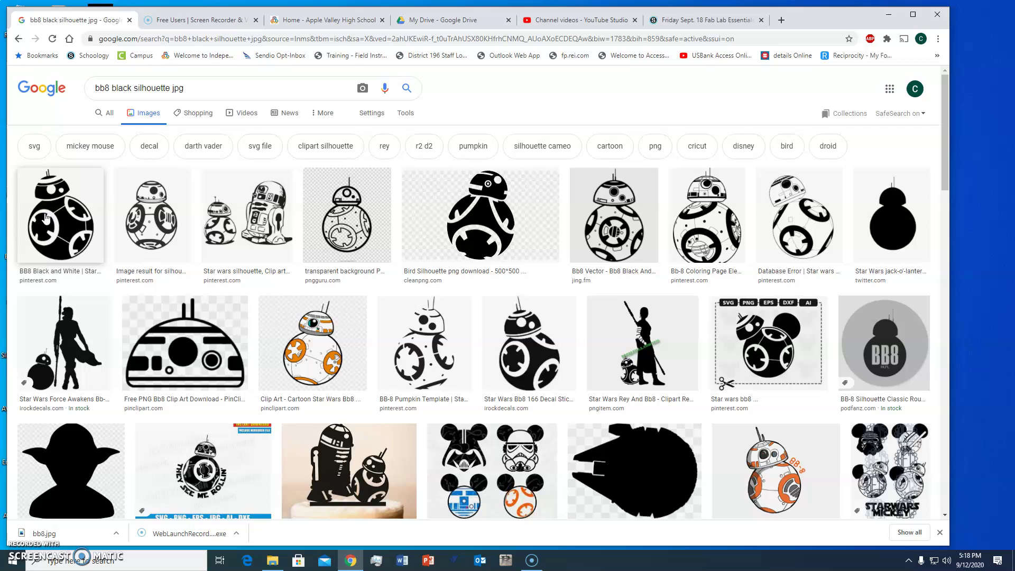
pyautogui.click(46, 217)
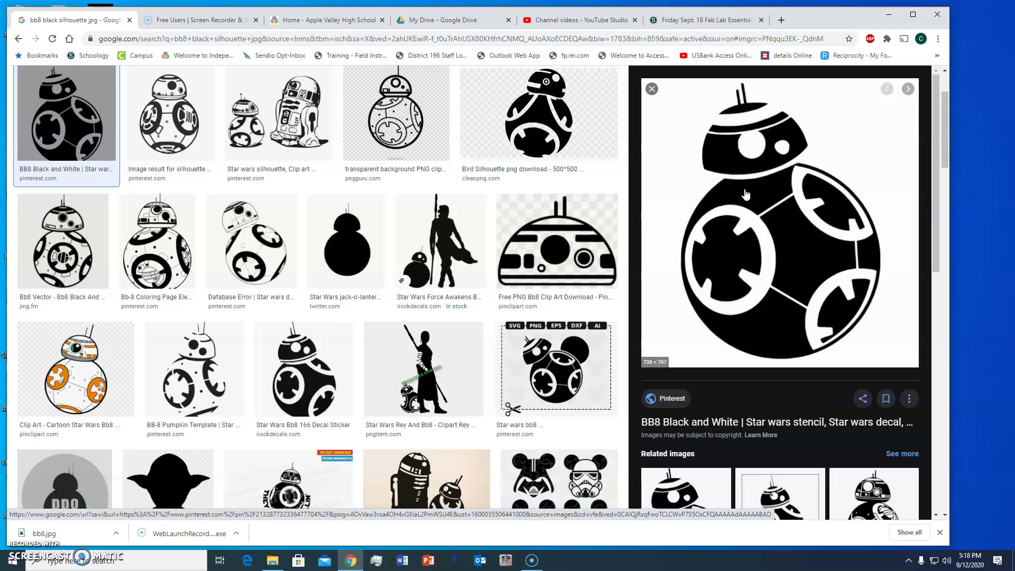
pyautogui.rightClick(745, 190)
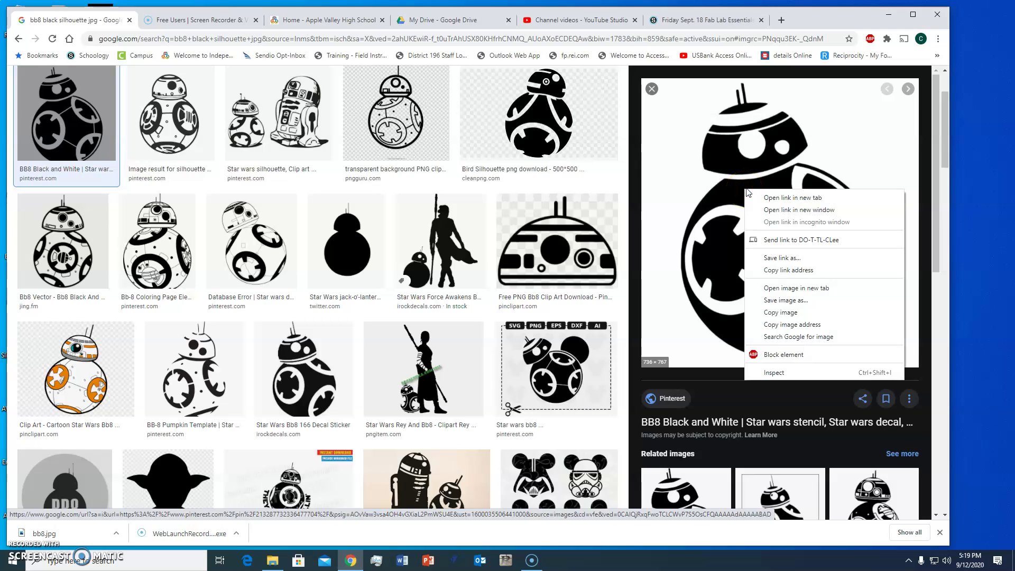
pyautogui.click(787, 305)
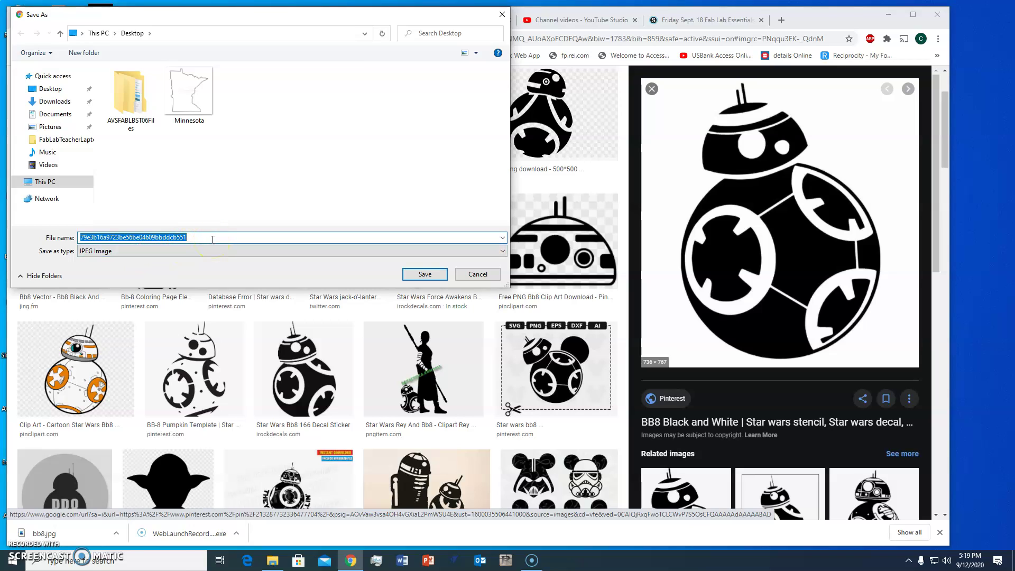
pyautogui.write('bb8')
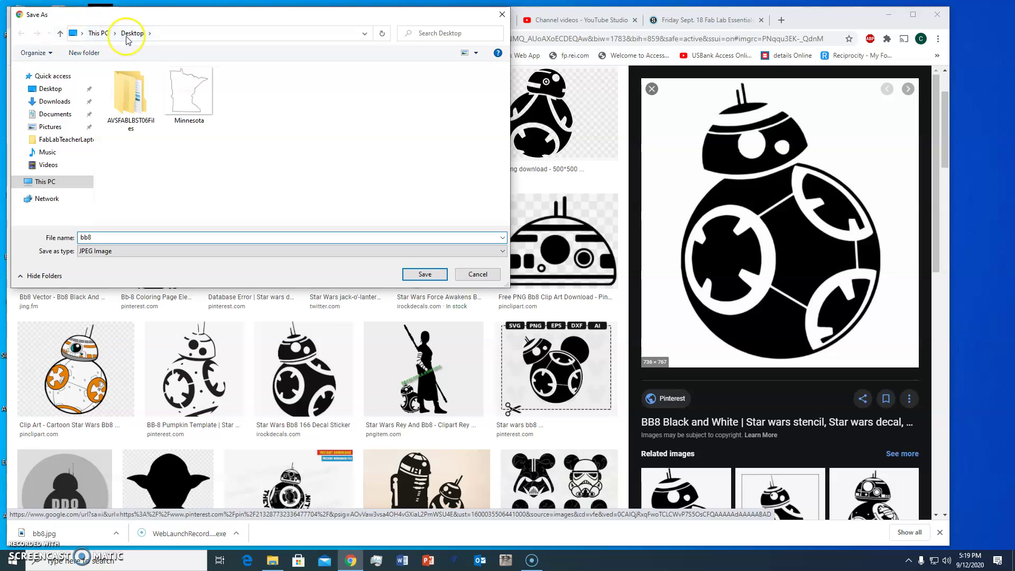
pyautogui.click(425, 275)
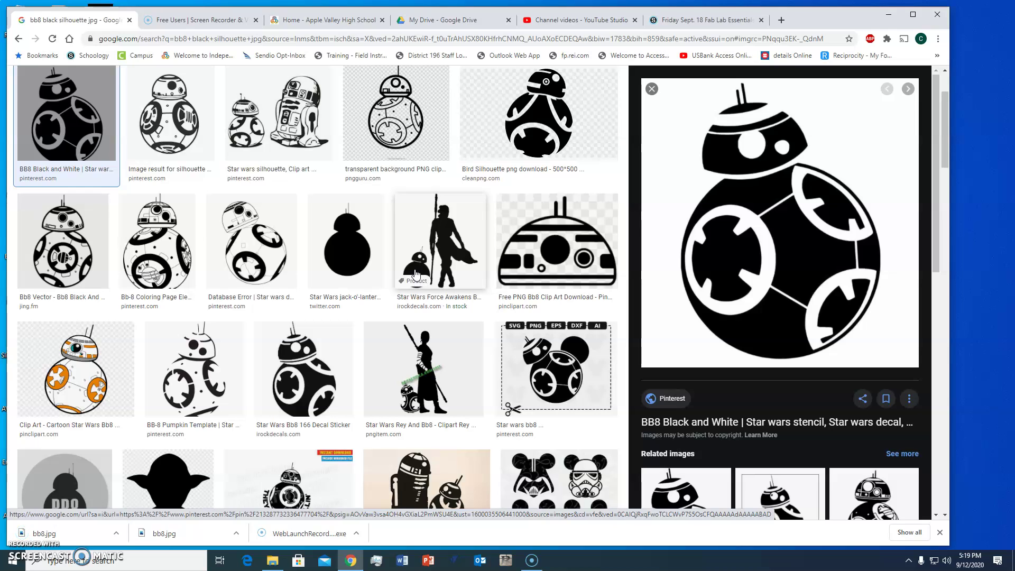
# - Launch Roland CutStudio from the installed programs and enlarge its window
pyautogui.click(407, 261)
pyautogui.click(13, 561)
pyautogui.scroll(-5, 94, 379)
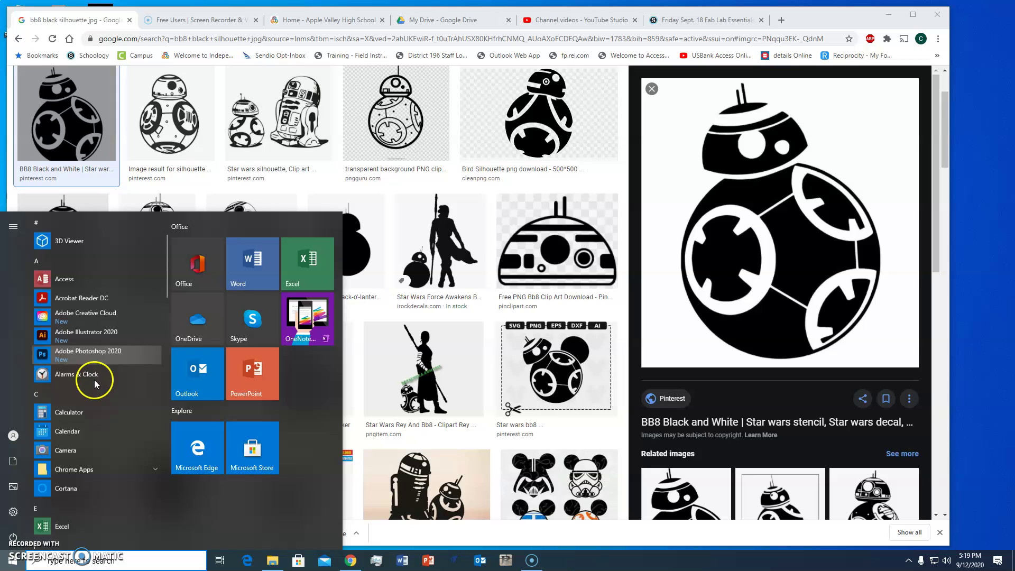
pyautogui.scroll(-8, 99, 379)
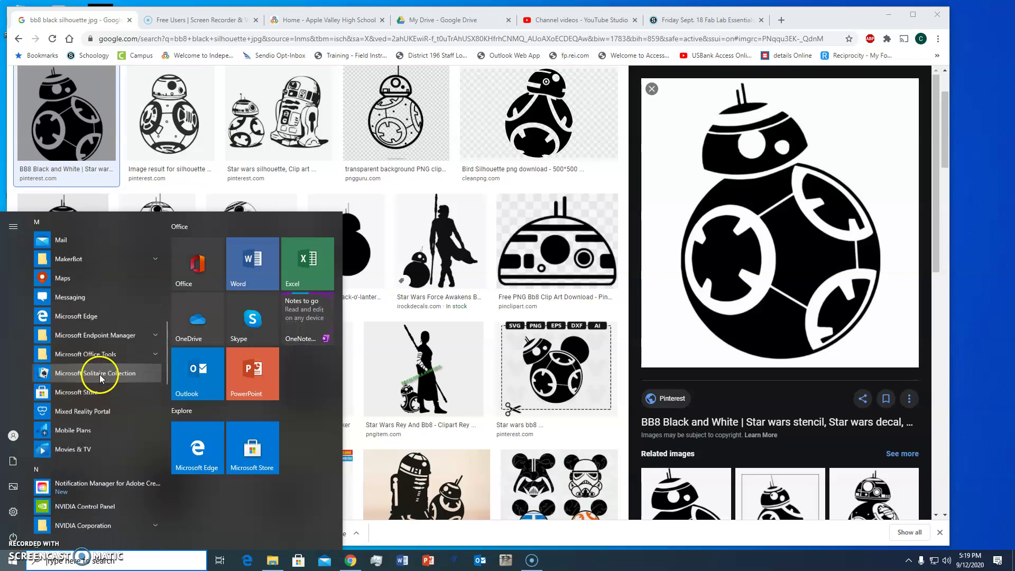
pyautogui.scroll(-5, 101, 373)
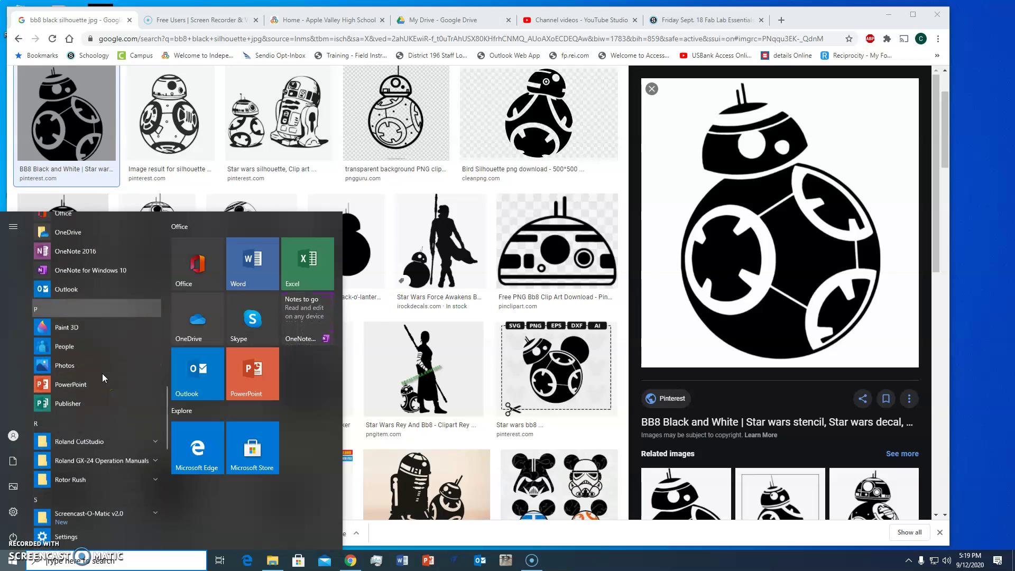
pyautogui.scroll(-3, 103, 373)
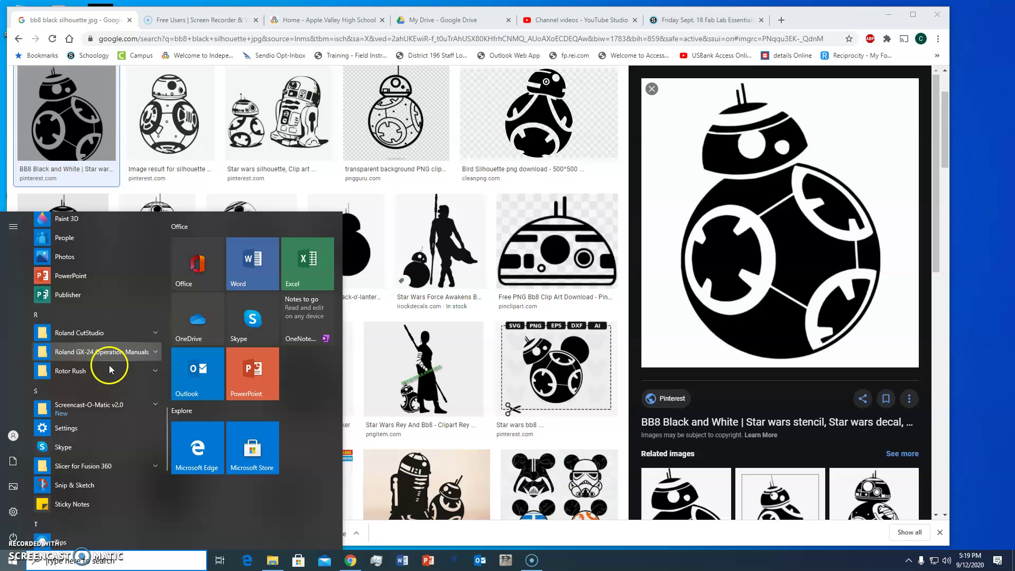
pyautogui.click(99, 332)
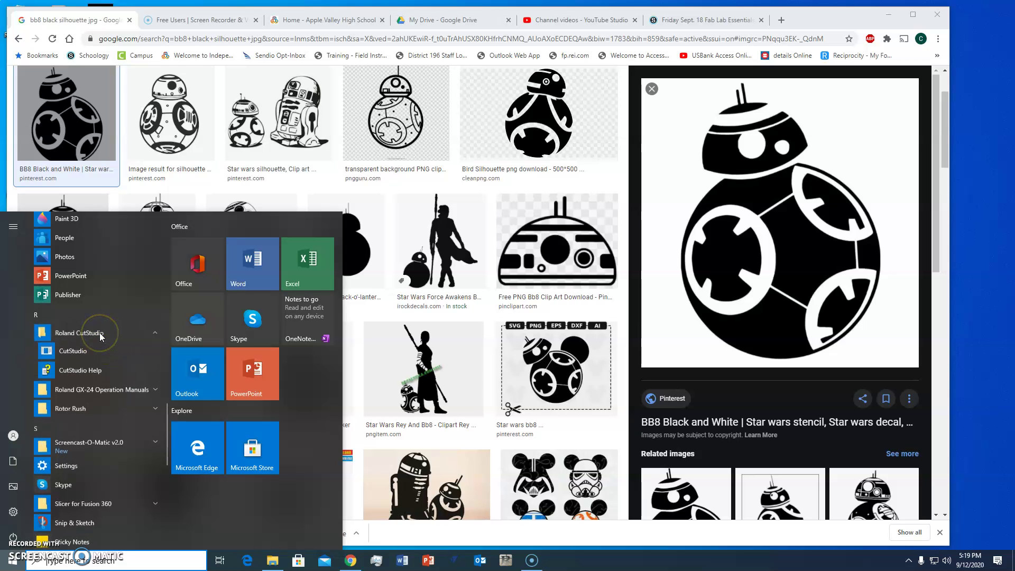
pyautogui.click(81, 353)
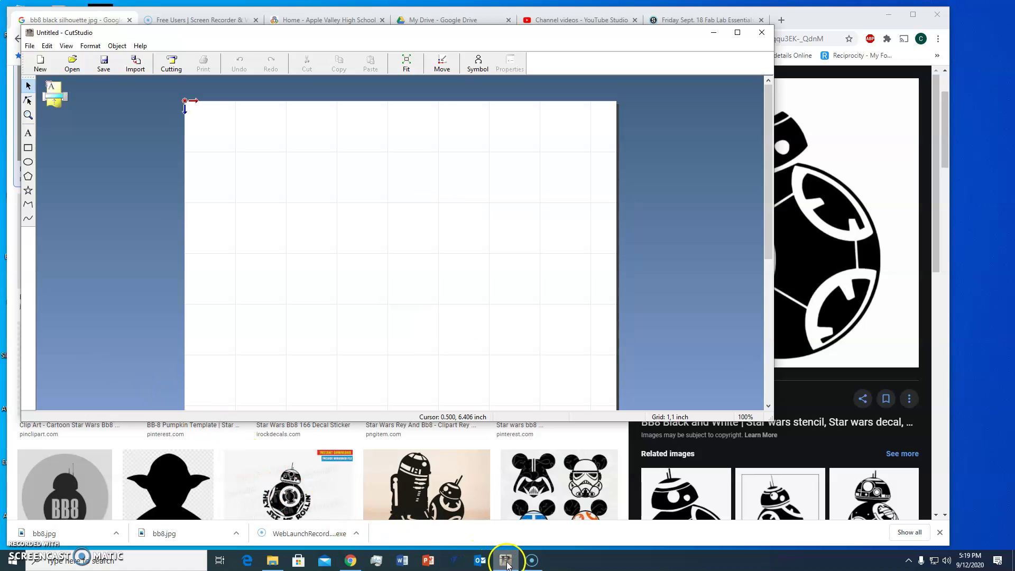
pyautogui.moveTo(506, 565)
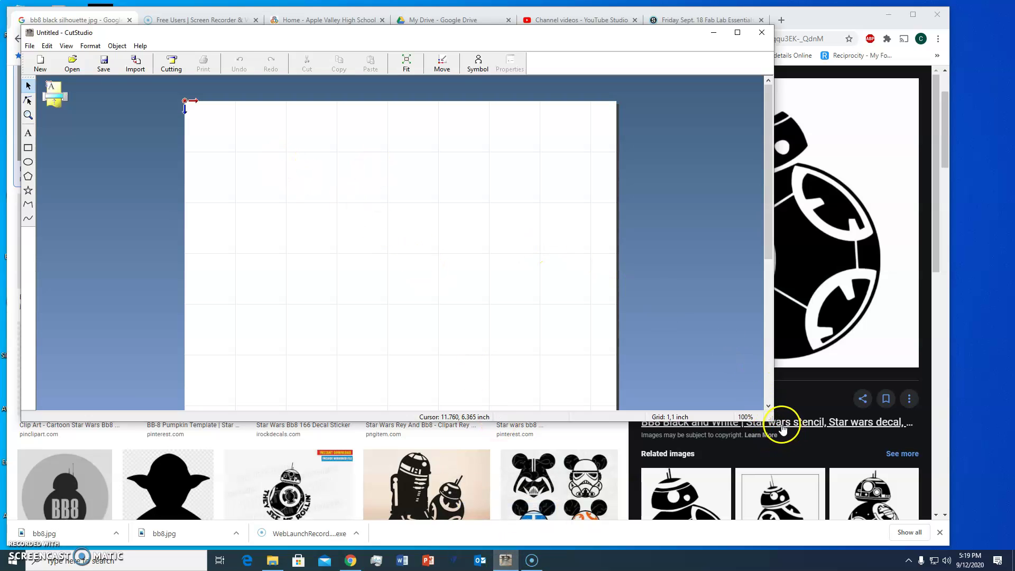
pyautogui.moveTo(772, 419); pyautogui.dragTo(799, 511)
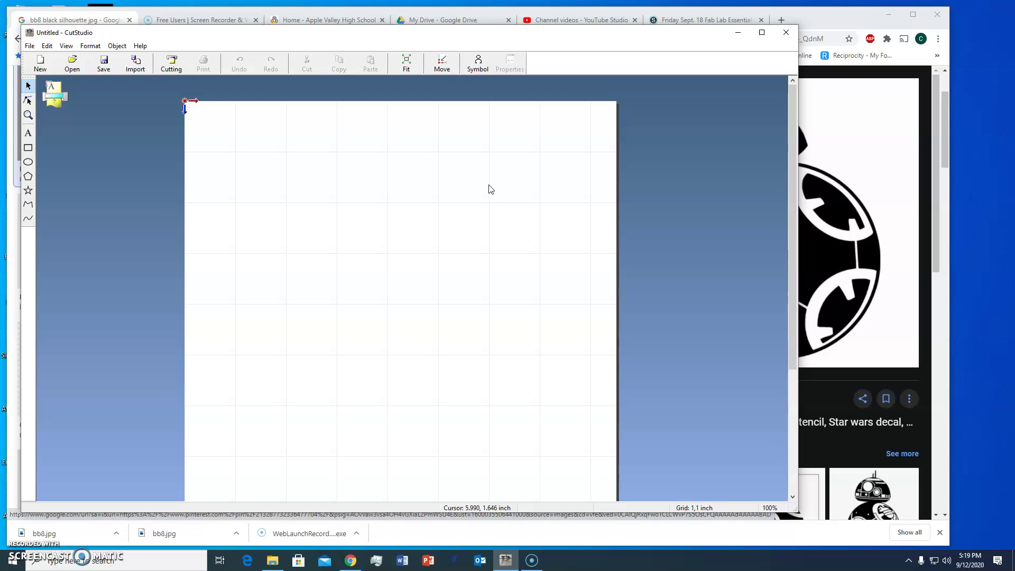
# - Examine the grid setup's horizontal and vertical intervals and view style, and accept the existing settings
pyautogui.click(66, 46)
pyautogui.moveTo(83, 150)
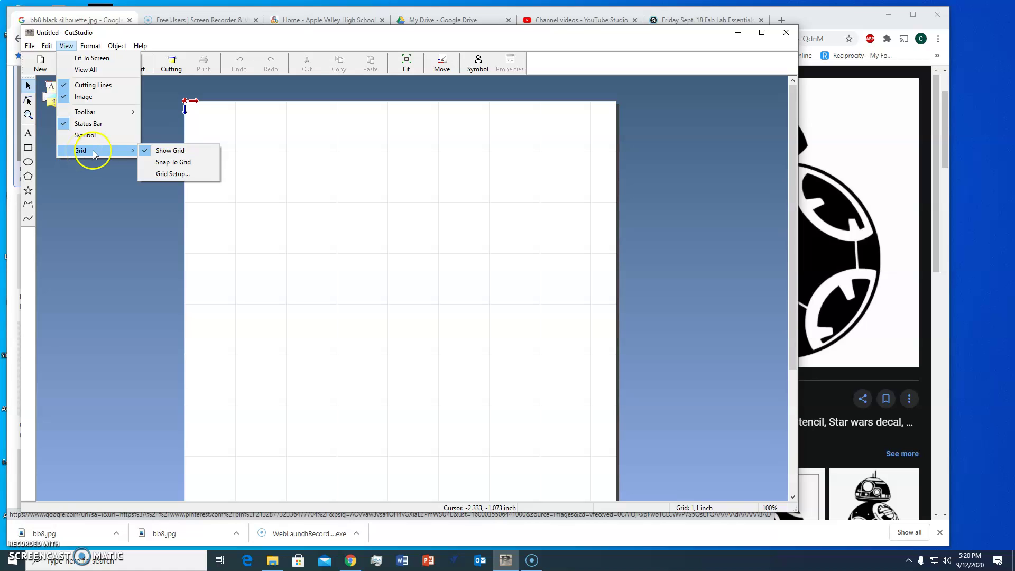
pyautogui.click(174, 174)
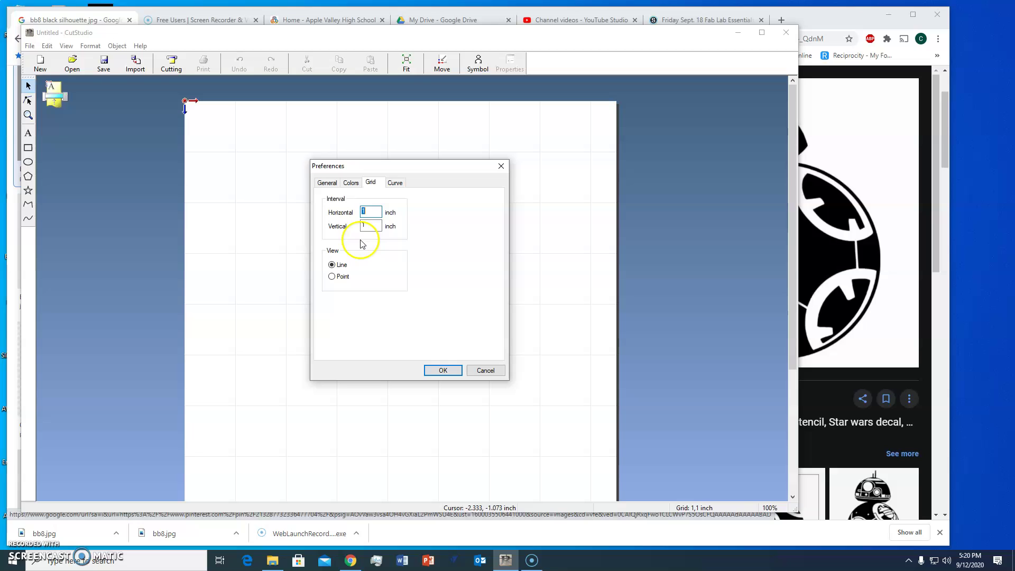
pyautogui.click(442, 370)
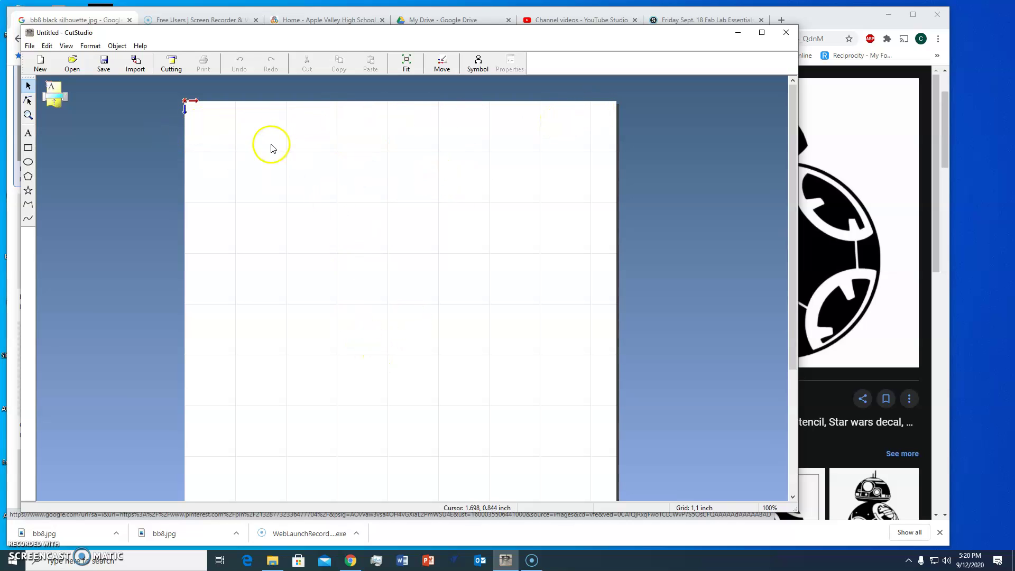
# - Import the bb8 picture file from the Desktop onto the blank page
pyautogui.scroll(-2, 255, 203)
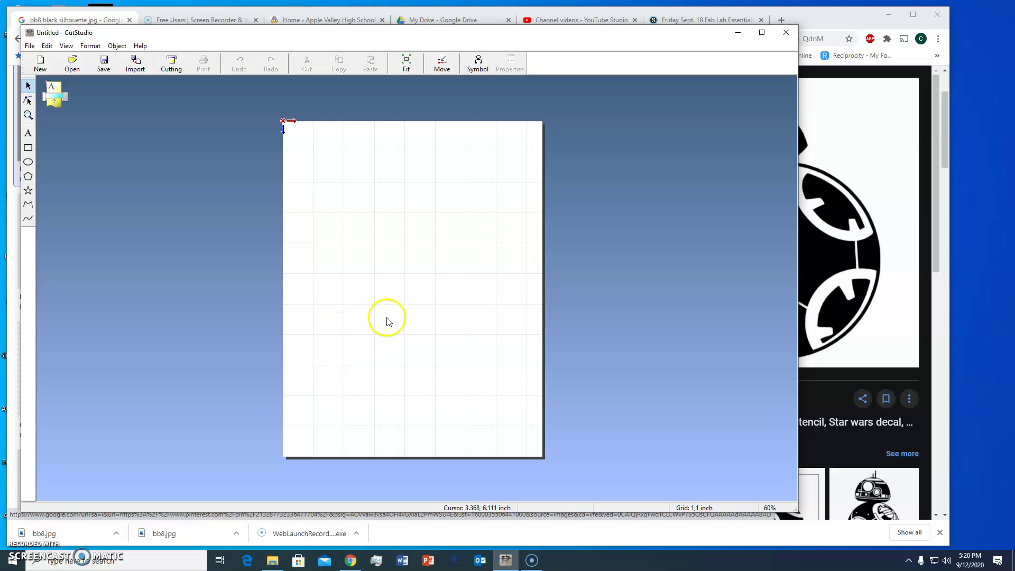
pyautogui.click(30, 47)
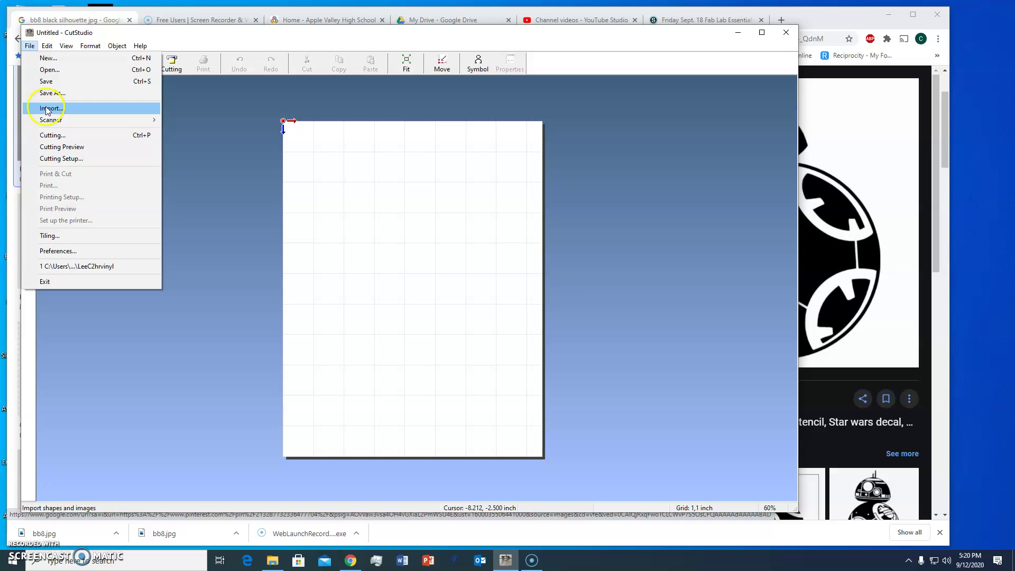
pyautogui.click(46, 108)
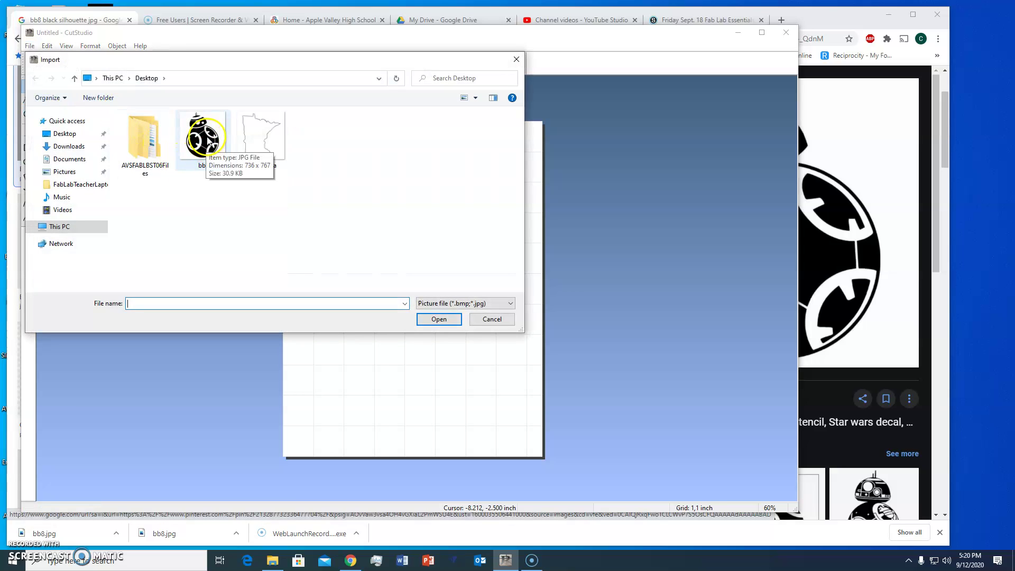
pyautogui.click(506, 303)
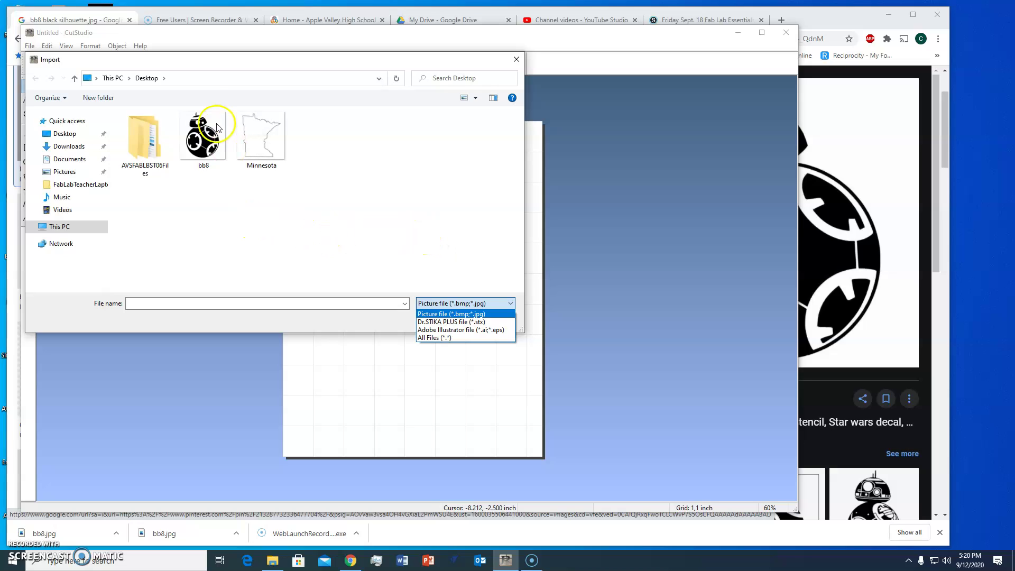
pyautogui.click(195, 139)
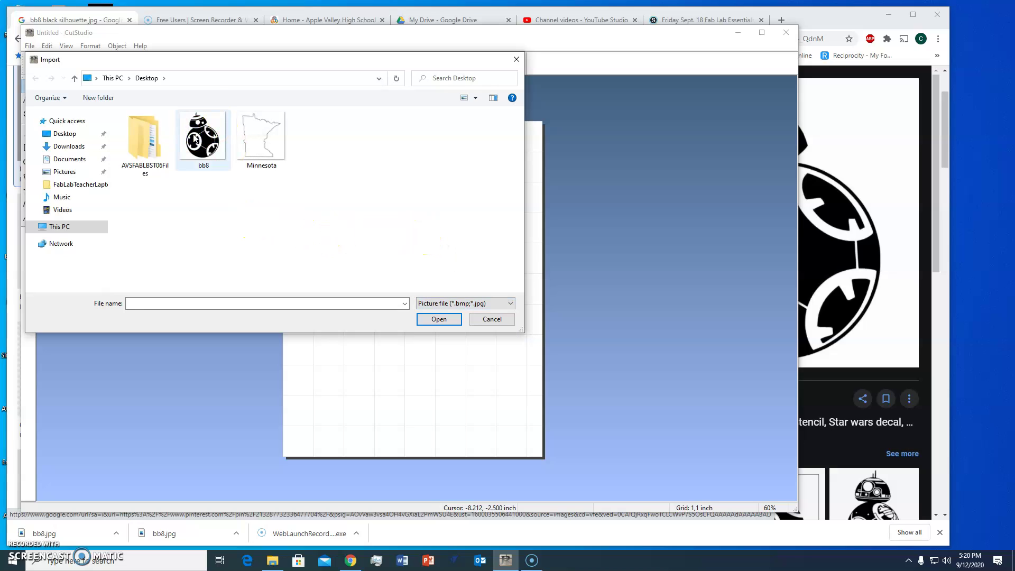
pyautogui.click(195, 138)
pyautogui.click(438, 318)
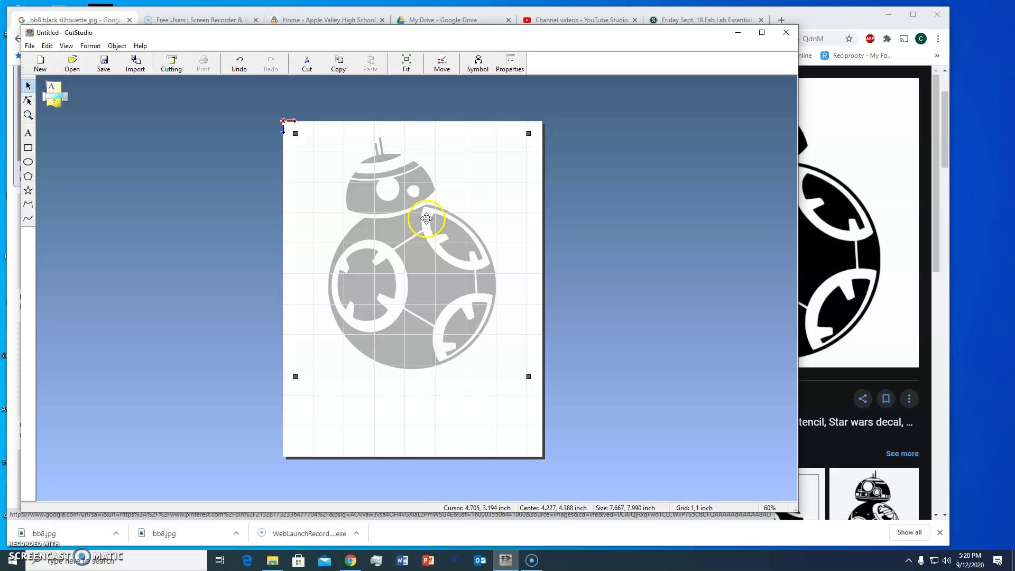
# - Generate a vector outline of the imported BB8 picture with Image Outline by extracting its contour lines, and accept it
pyautogui.rightClick(419, 273)
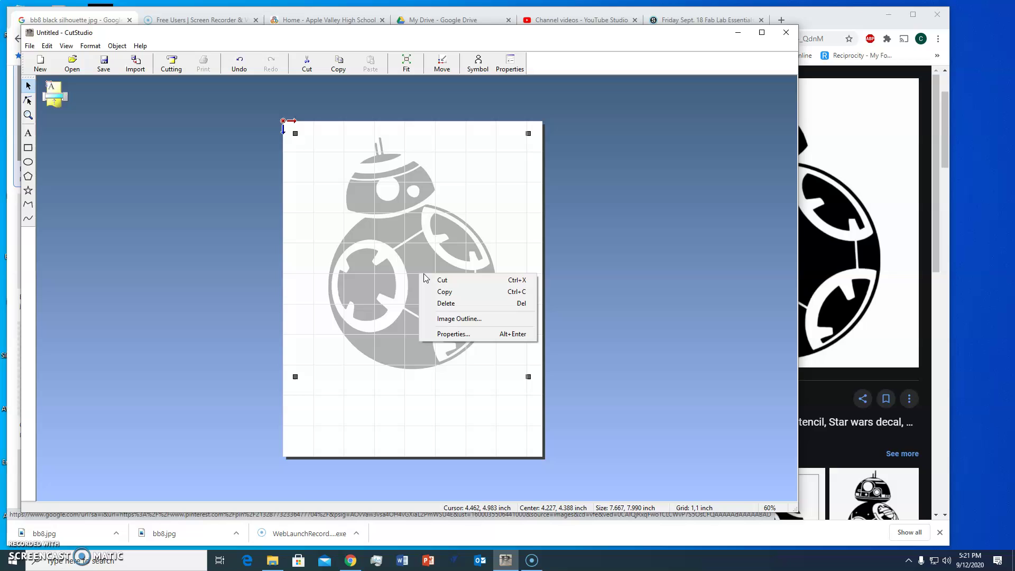
pyautogui.click(458, 320)
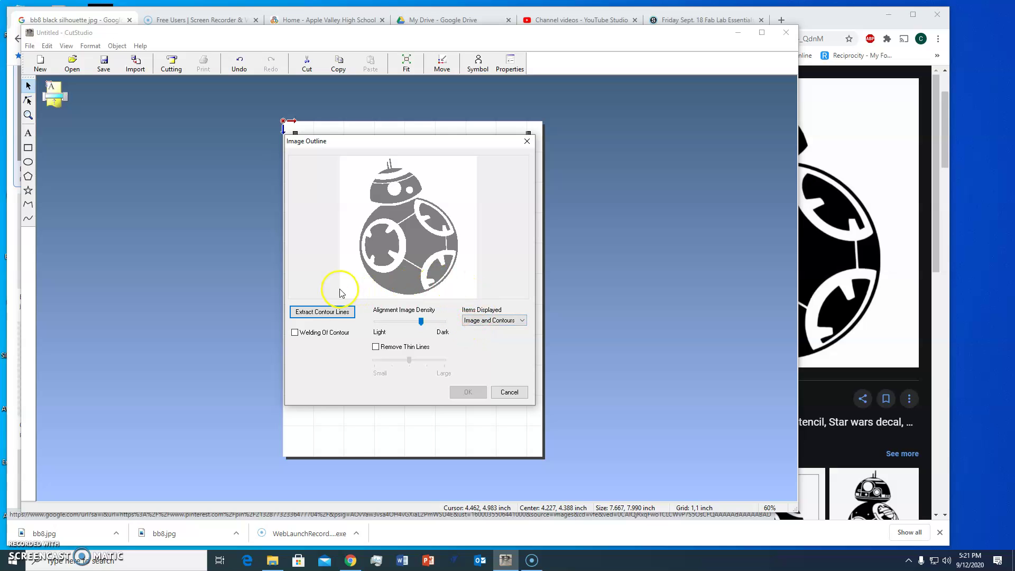
pyautogui.click(333, 313)
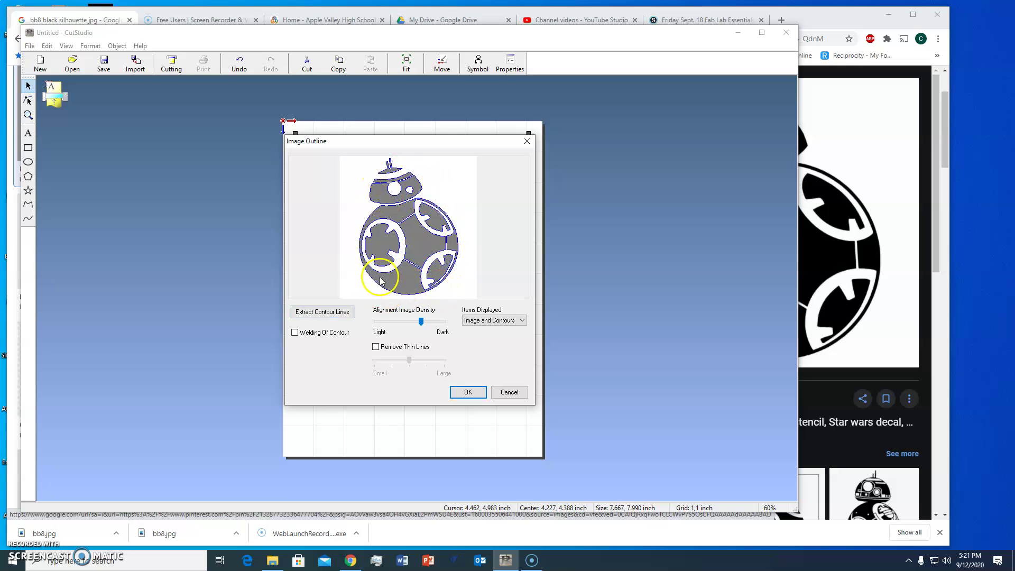
pyautogui.click(466, 394)
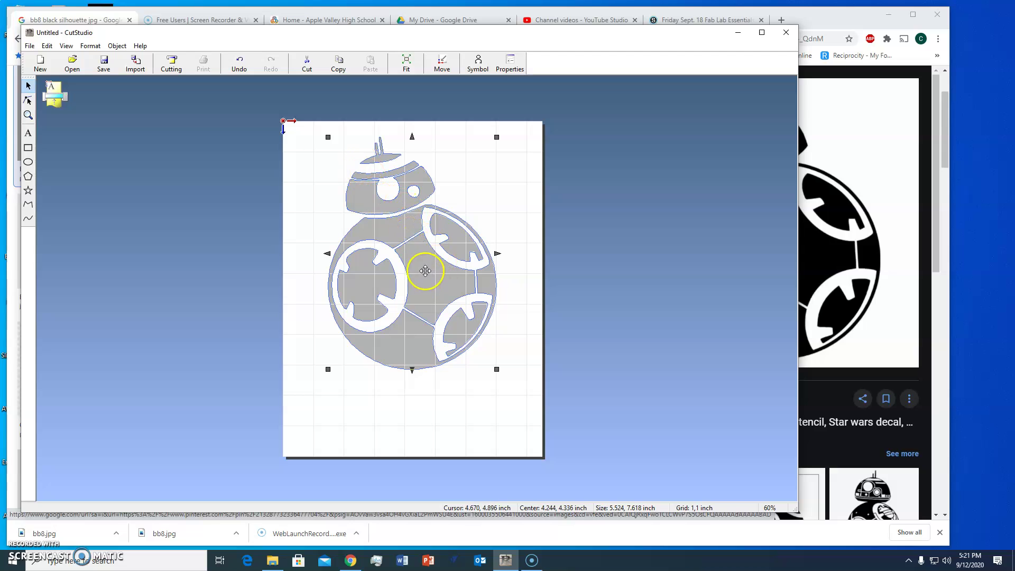
# - Separate the contour outline from the original BB8 picture and delete the picture, keeping the outline fully on the page
pyautogui.moveTo(420, 266); pyautogui.dragTo(510, 259)
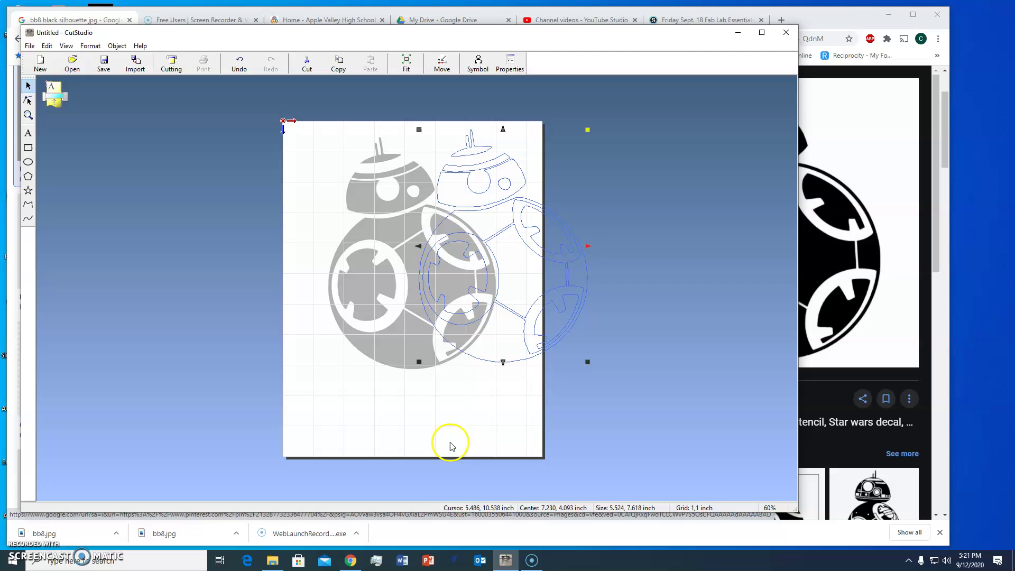
pyautogui.click(363, 245)
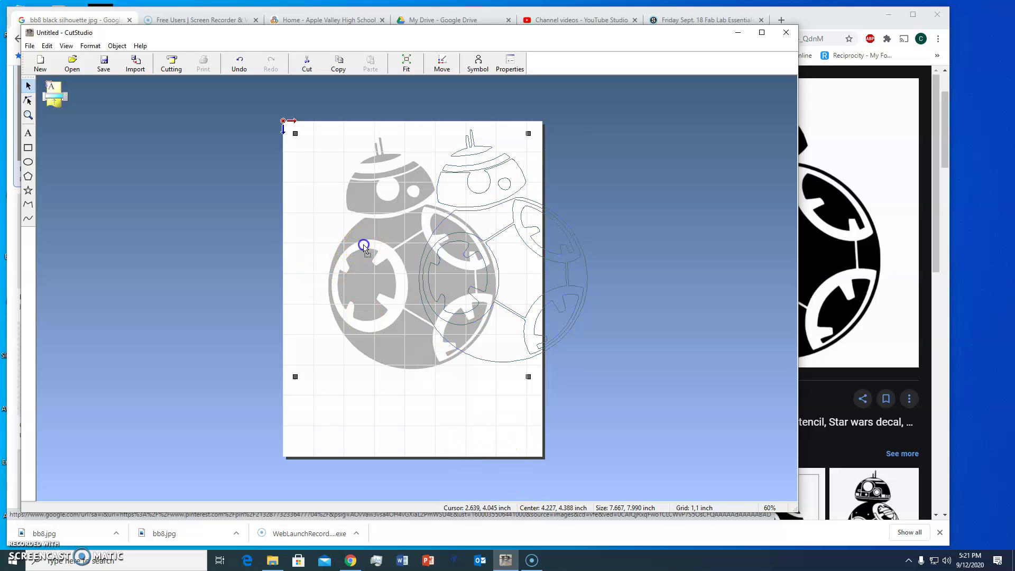
pyautogui.moveTo(370, 229); pyautogui.dragTo(187, 245)
pyautogui.click(219, 251)
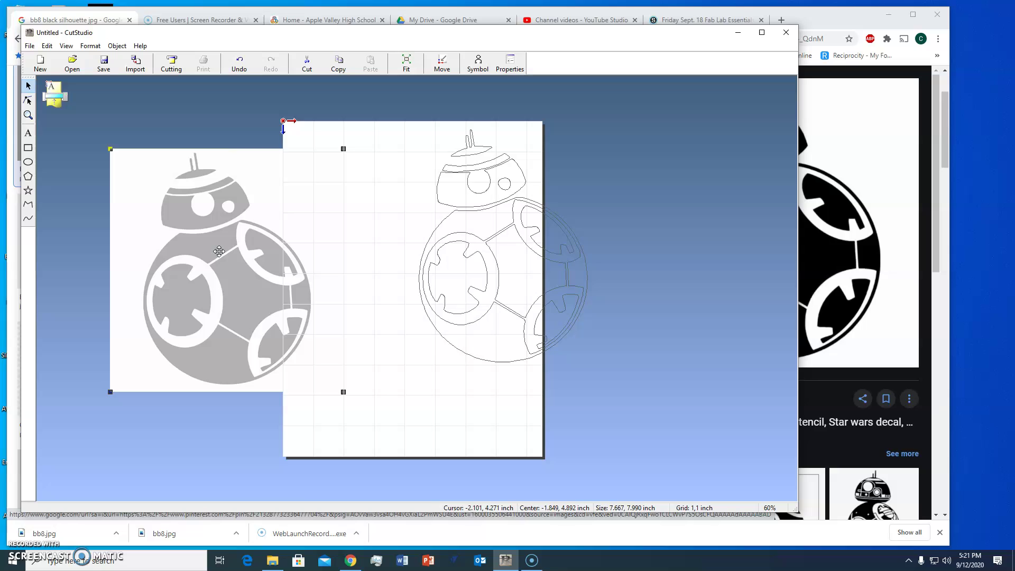
pyautogui.press('Delete')
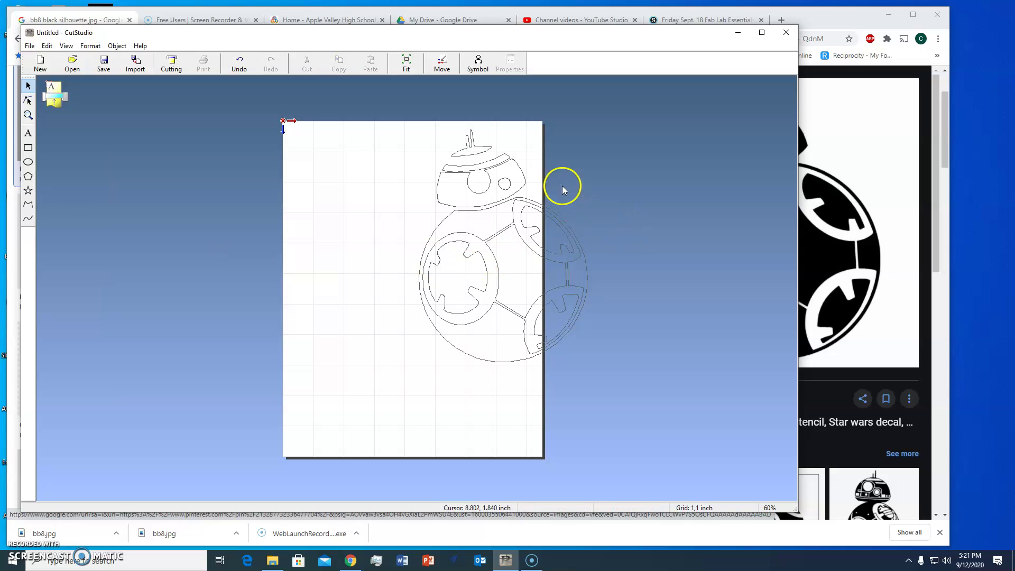
pyautogui.click(528, 205)
pyautogui.moveTo(527, 205); pyautogui.dragTo(405, 204)
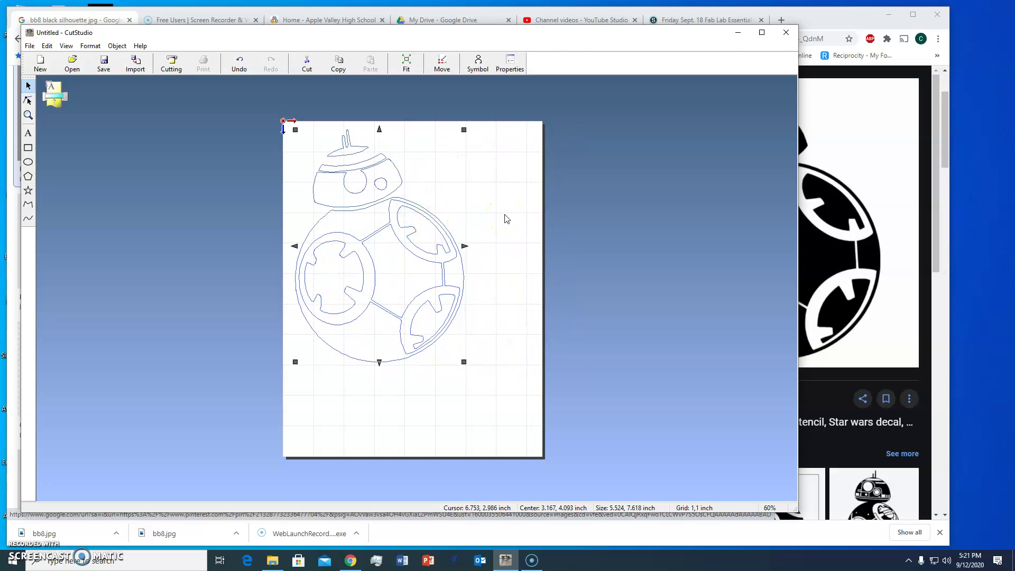
# - Resize the BB8 outline to a height of 6 inches with its aspect kept, and move it near the page's origin corner
pyautogui.rightClick(408, 220)
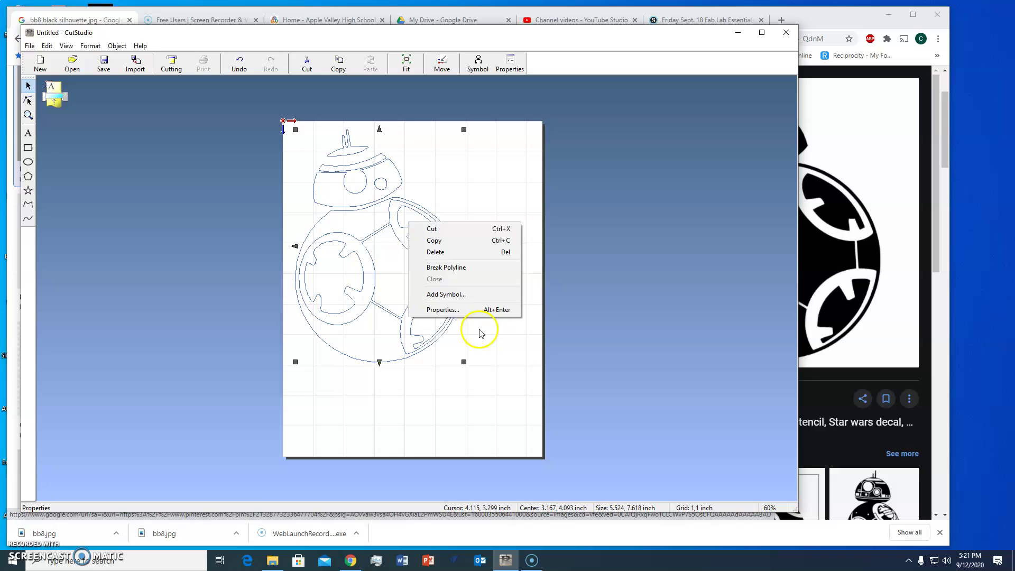
pyautogui.click(438, 311)
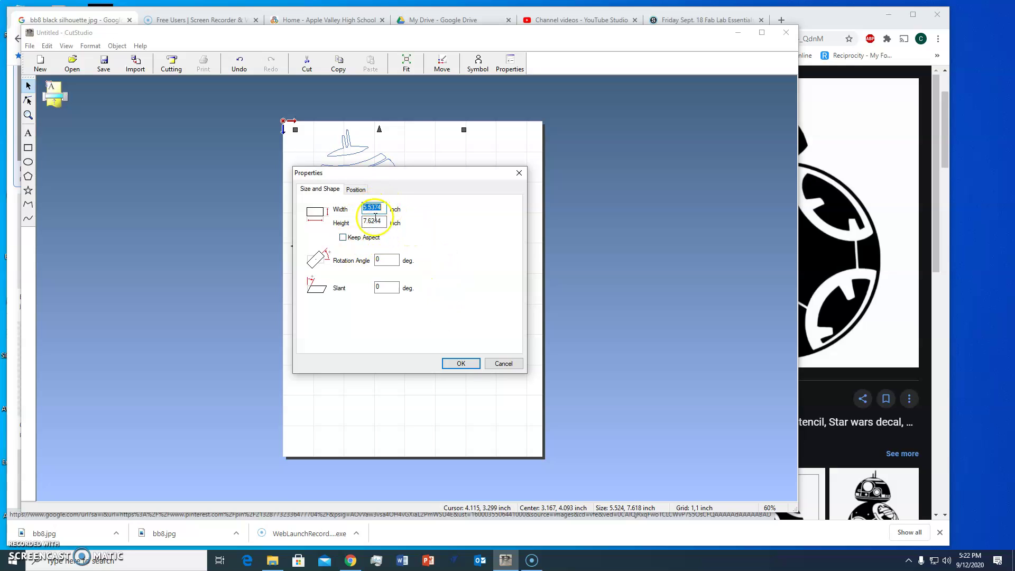
pyautogui.click(343, 238)
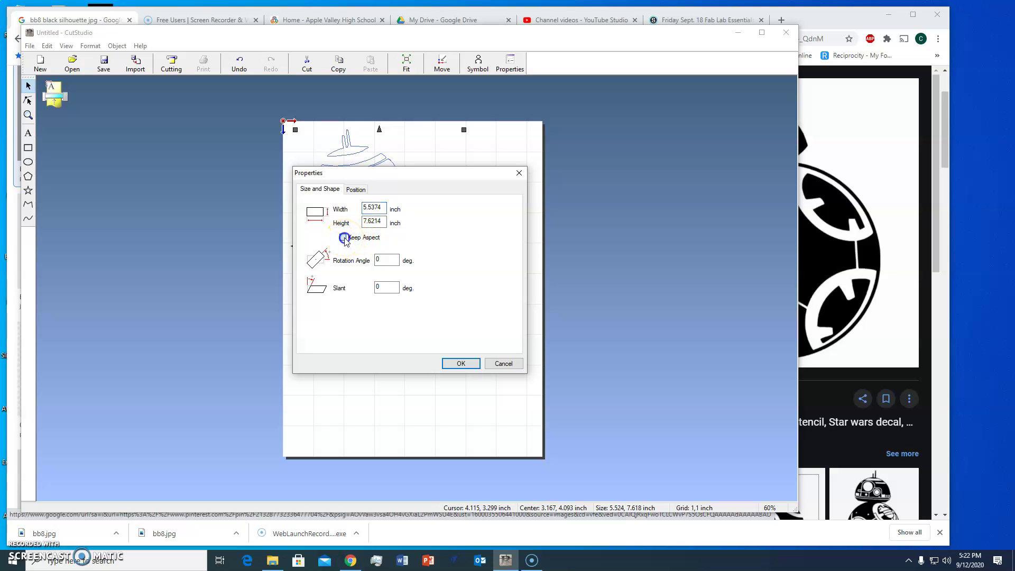
pyautogui.doubleClick(384, 222)
pyautogui.write('6')
pyautogui.press('Tab')
pyautogui.click(461, 365)
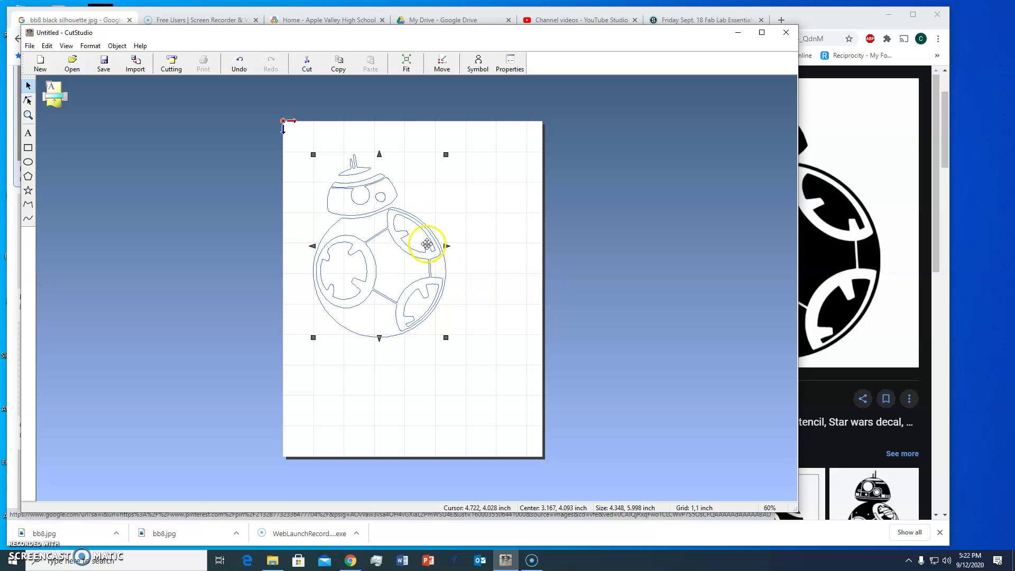
pyautogui.moveTo(430, 243); pyautogui.dragTo(411, 217)
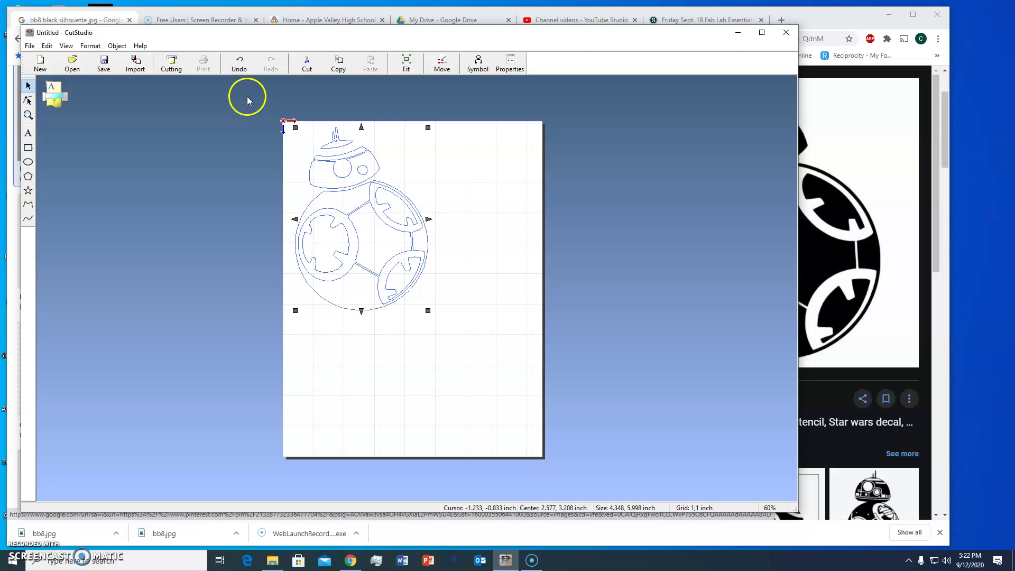
# - Save the design to the Desktop as a CutStudio document named with the surname and initial followed by vinyl5thHr
pyautogui.click(30, 47)
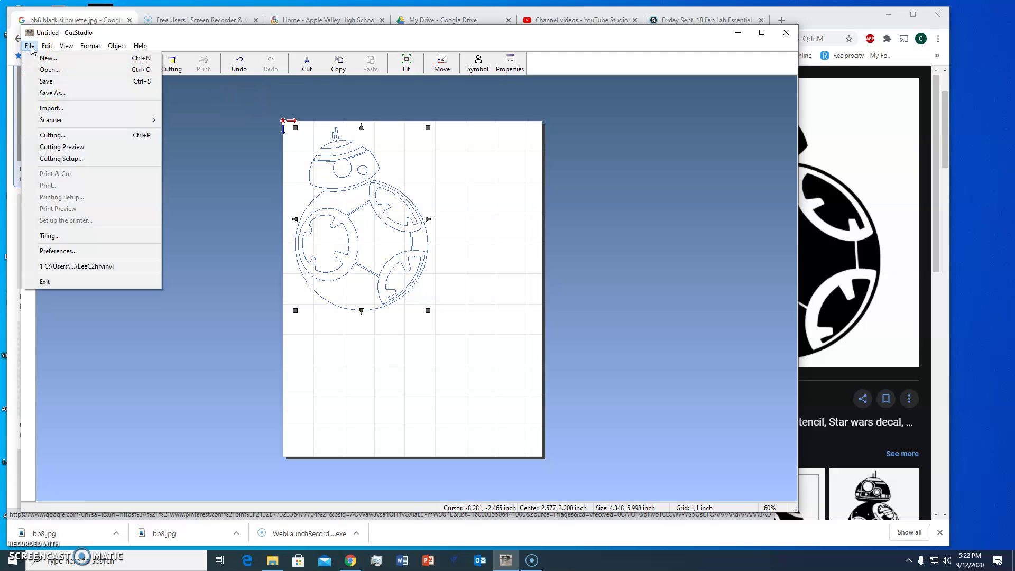
pyautogui.click(49, 82)
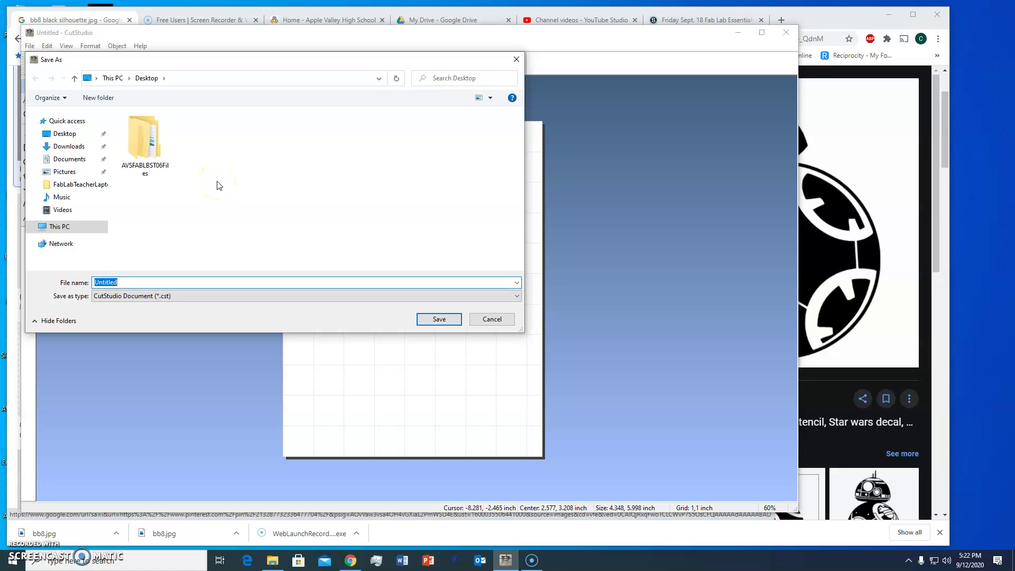
pyautogui.write('L')
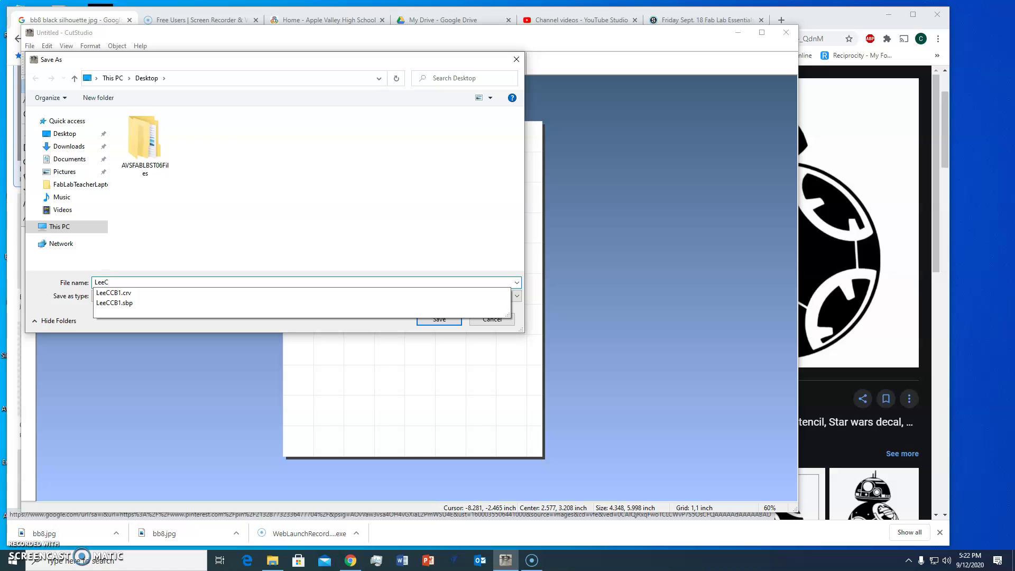
pyautogui.write('eeCvinyl5thHr')
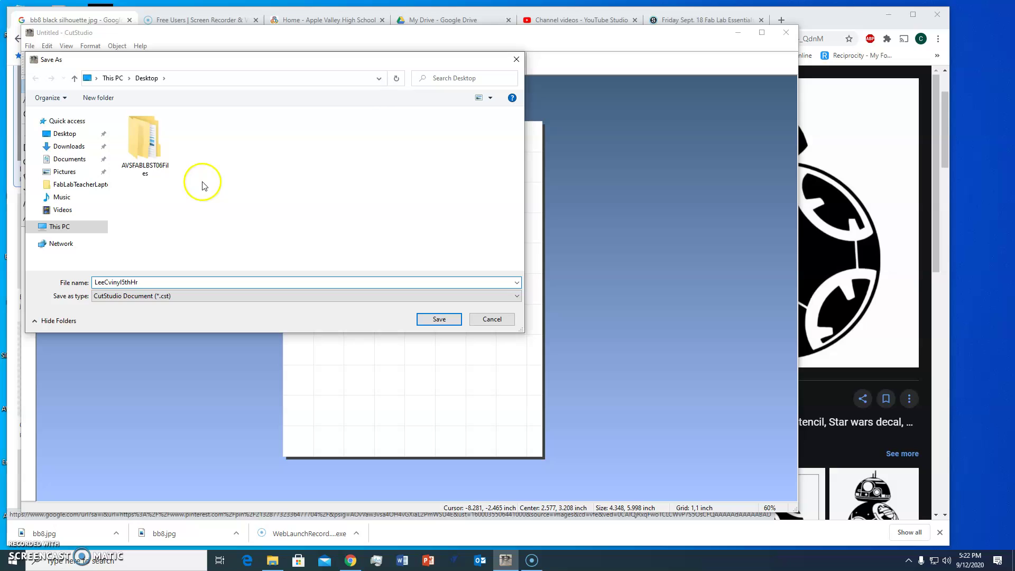
pyautogui.click(443, 316)
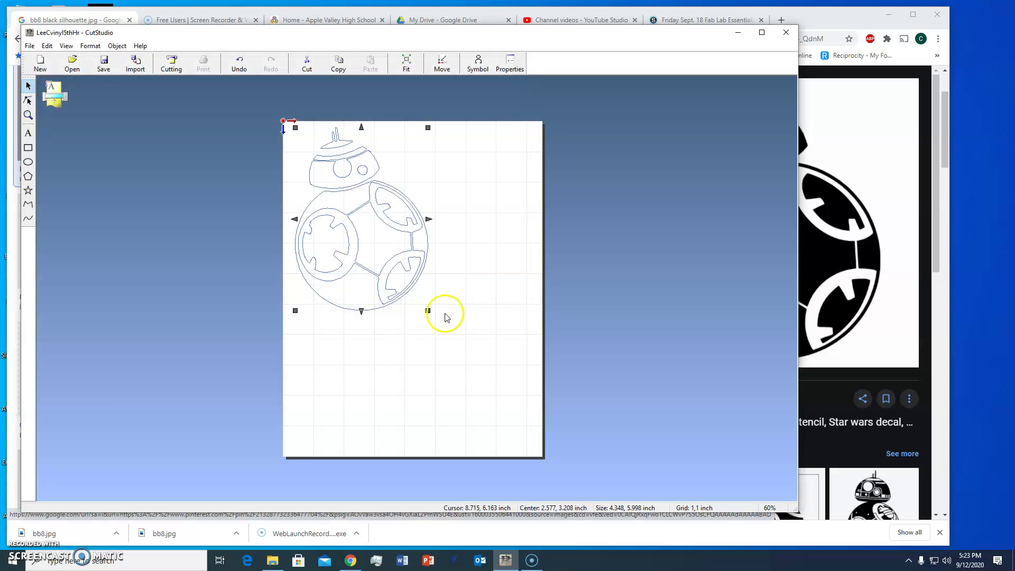